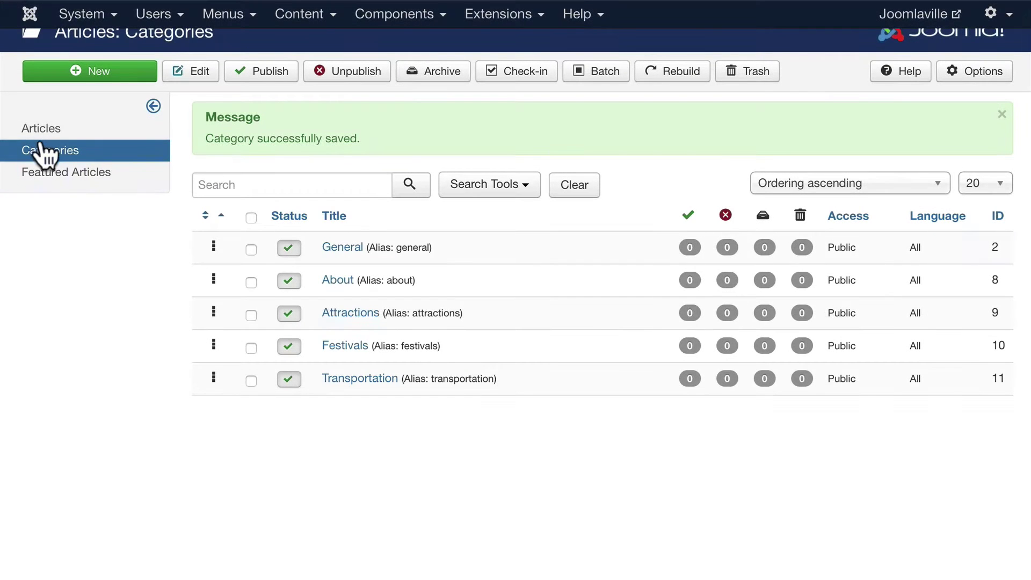
click(41, 128)
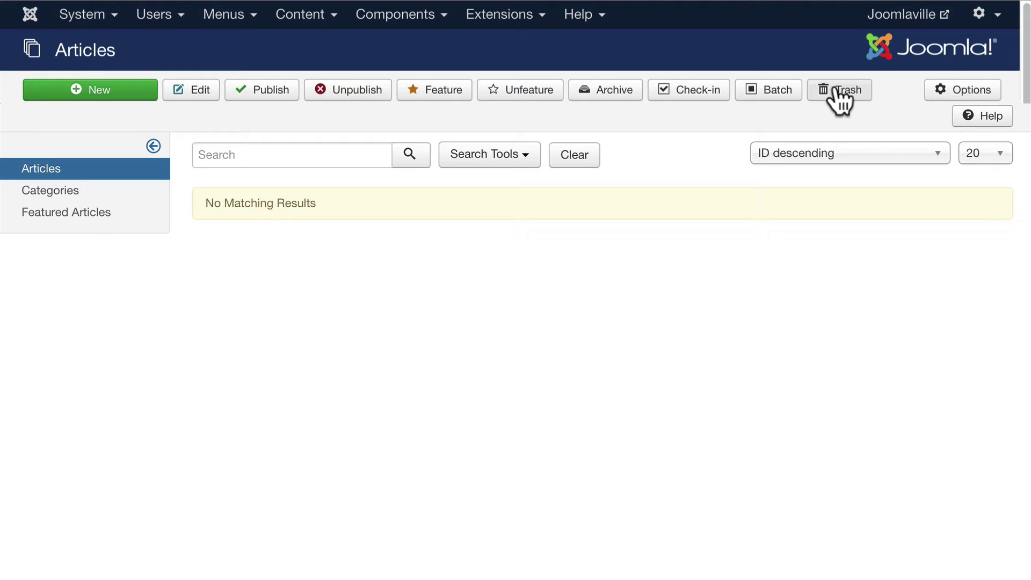
Step: Create a new article and give it the title 'Joomlaville Overview'
click(960, 101)
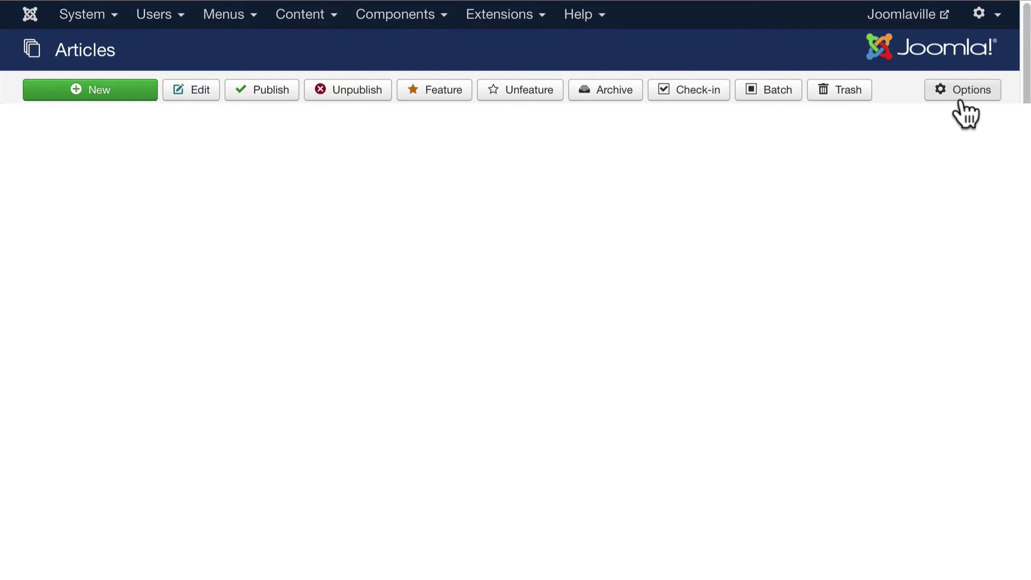
click(97, 86)
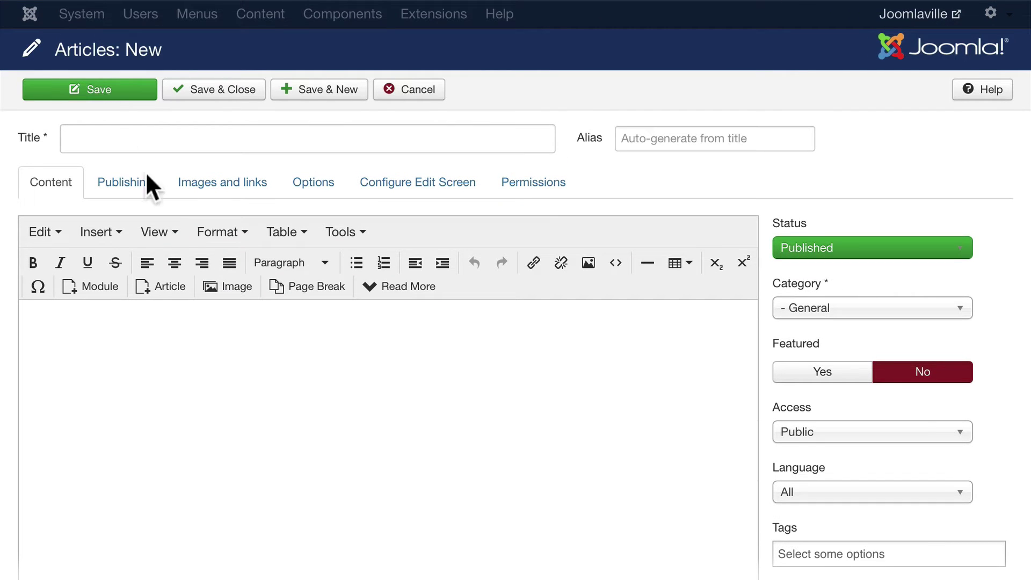
click(102, 141)
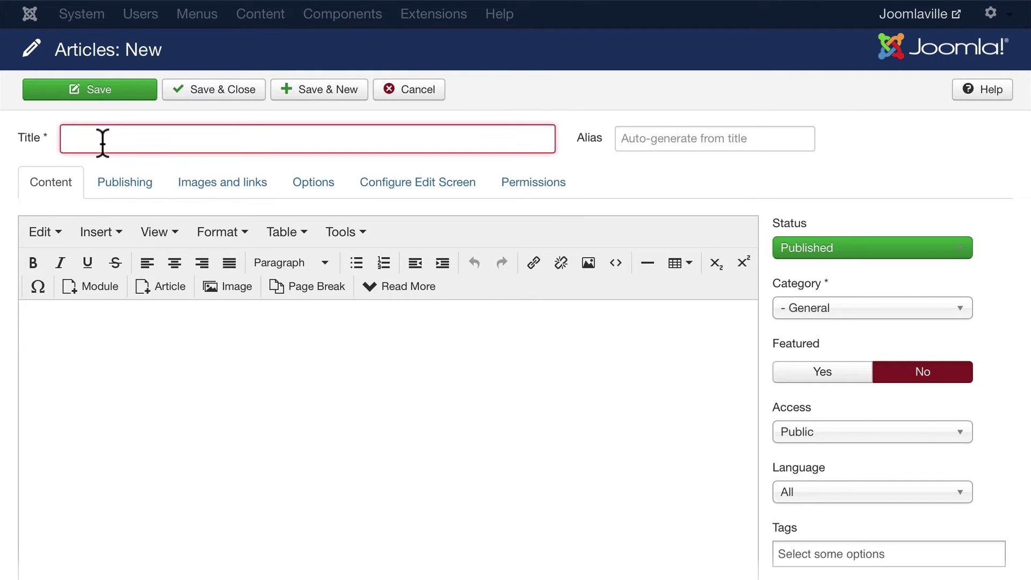
text(Joomlaville Overview)
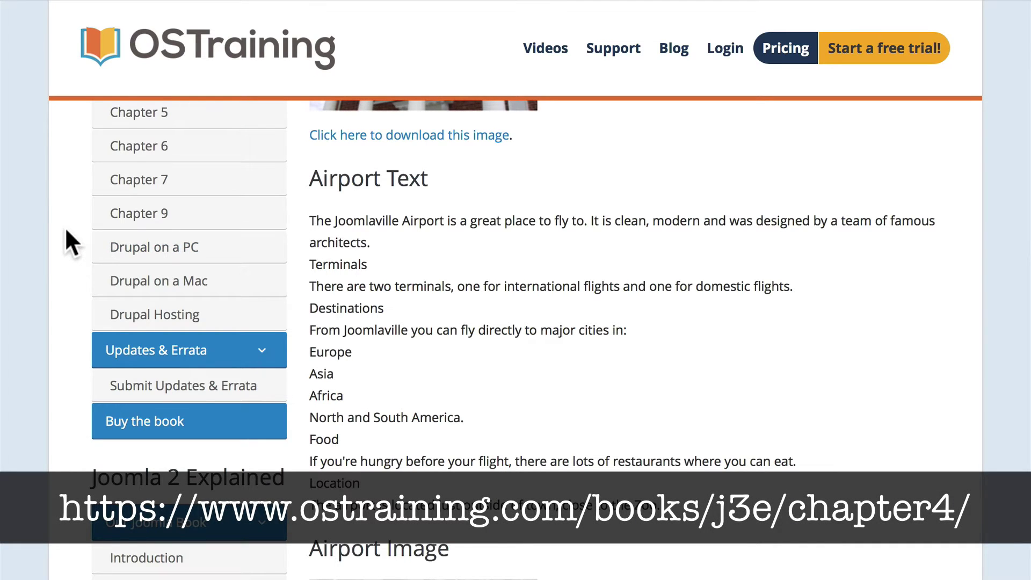
Step: Open Joomla Explained: Chapter 4 and select the three Sample Joomlaville Overview paragraphs
scroll(66, 230, down, 1)
scroll(66, 229, up, 4)
scroll(66, 230, down, 5)
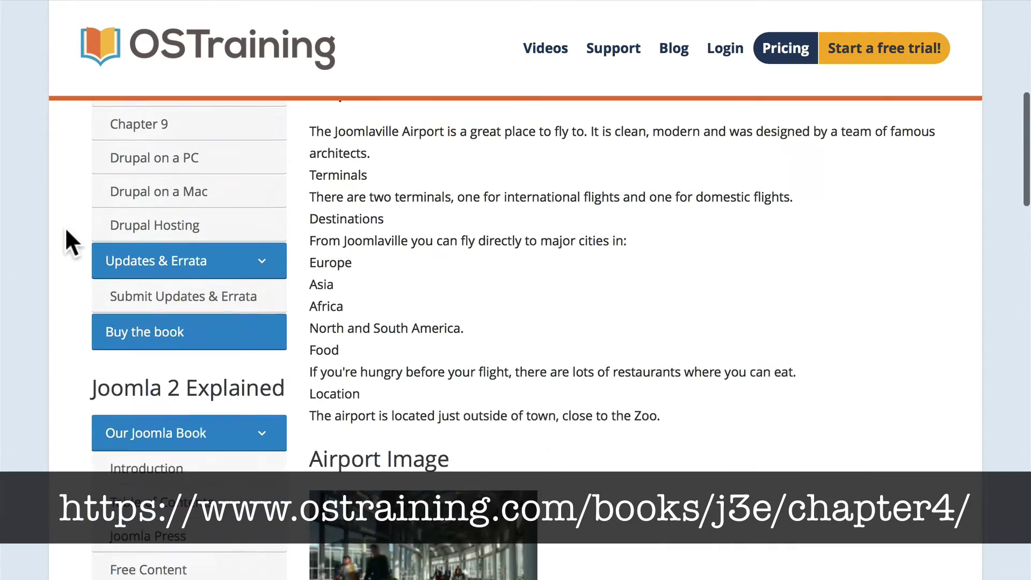
scroll(67, 232, down, 8)
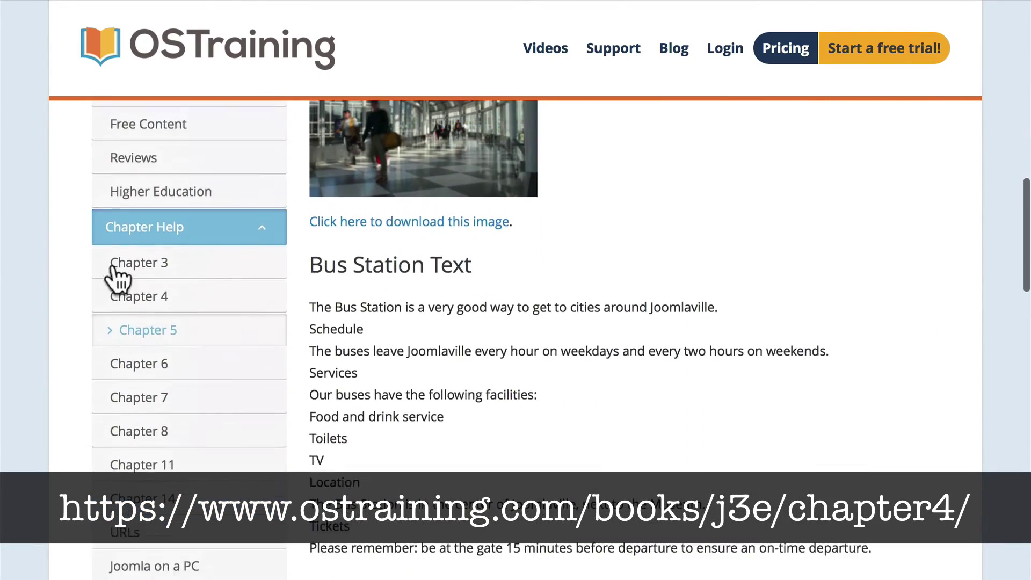
scroll(118, 276, up, 1)
click(138, 320)
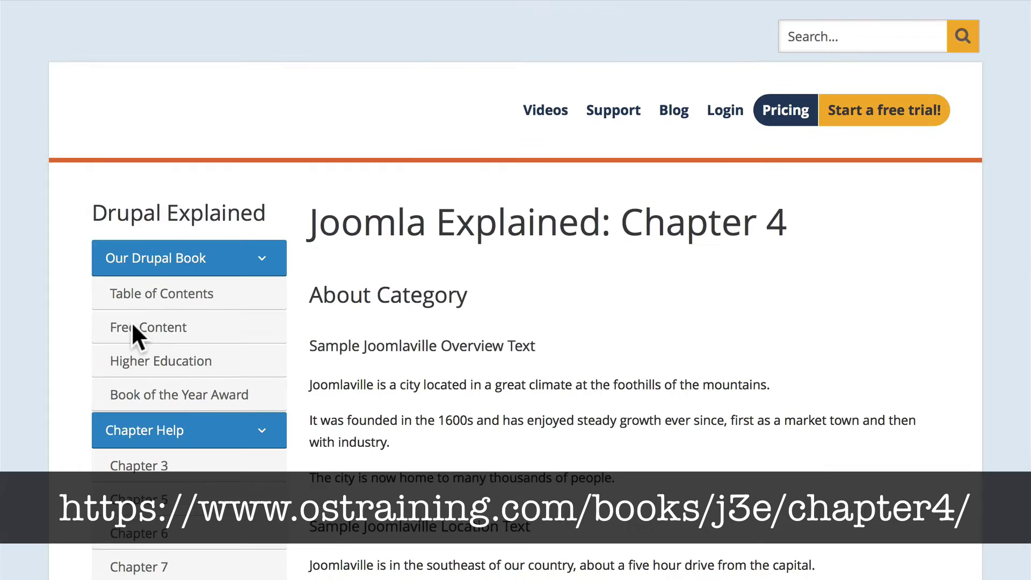
scroll(131, 321, down, 3)
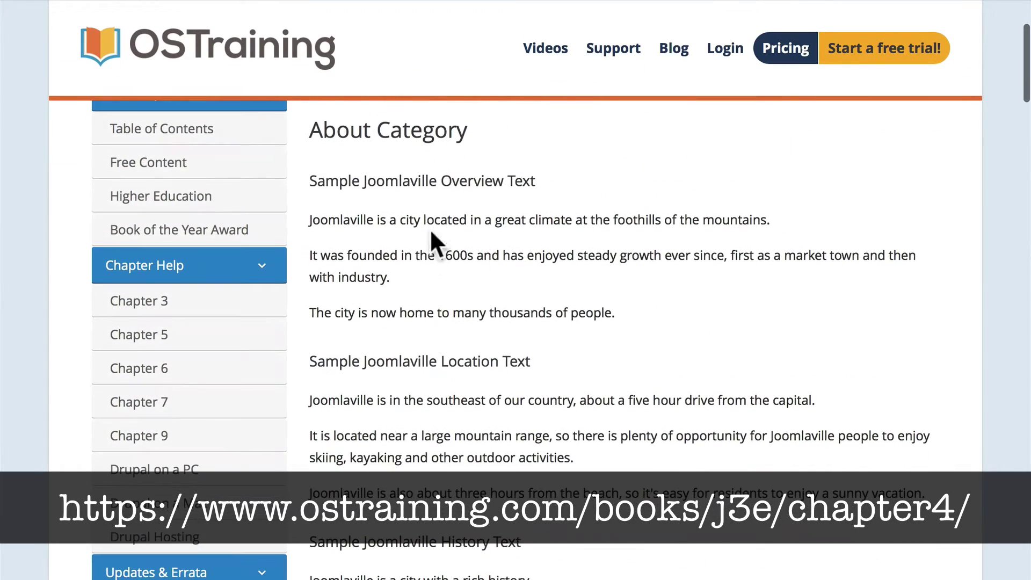
scroll(383, 227, down, 9)
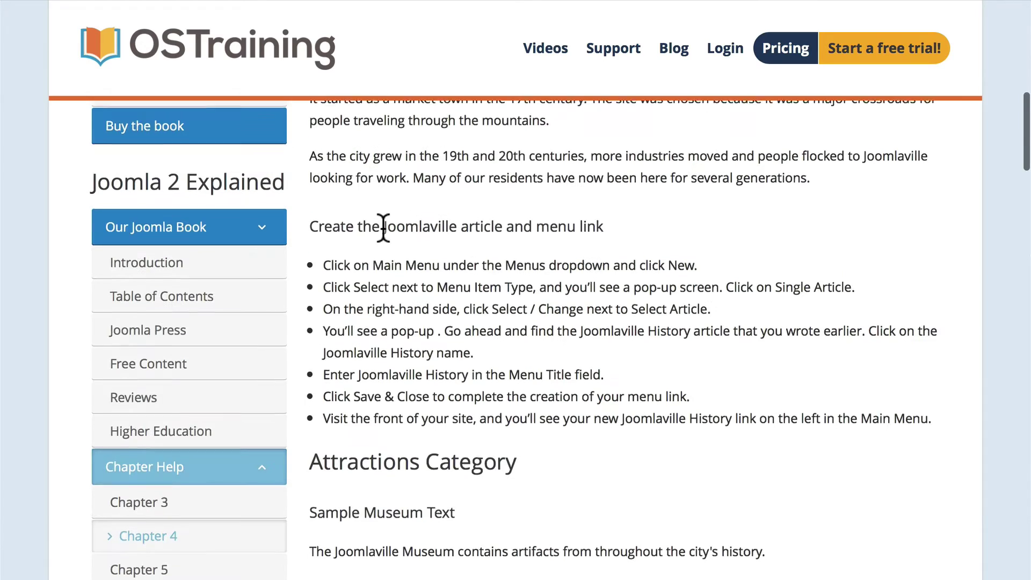
scroll(383, 227, up, 8)
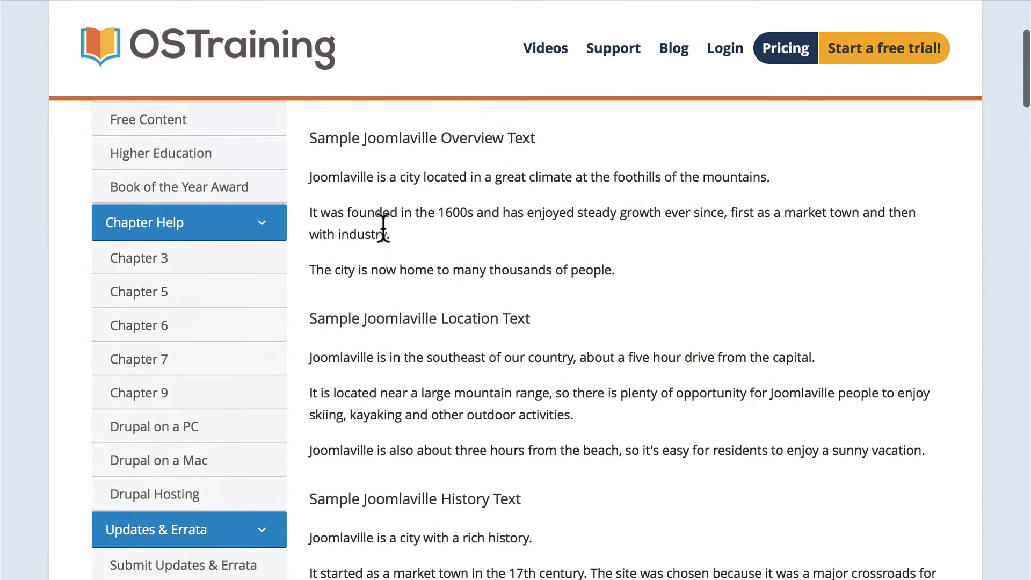
scroll(384, 227, up, 2)
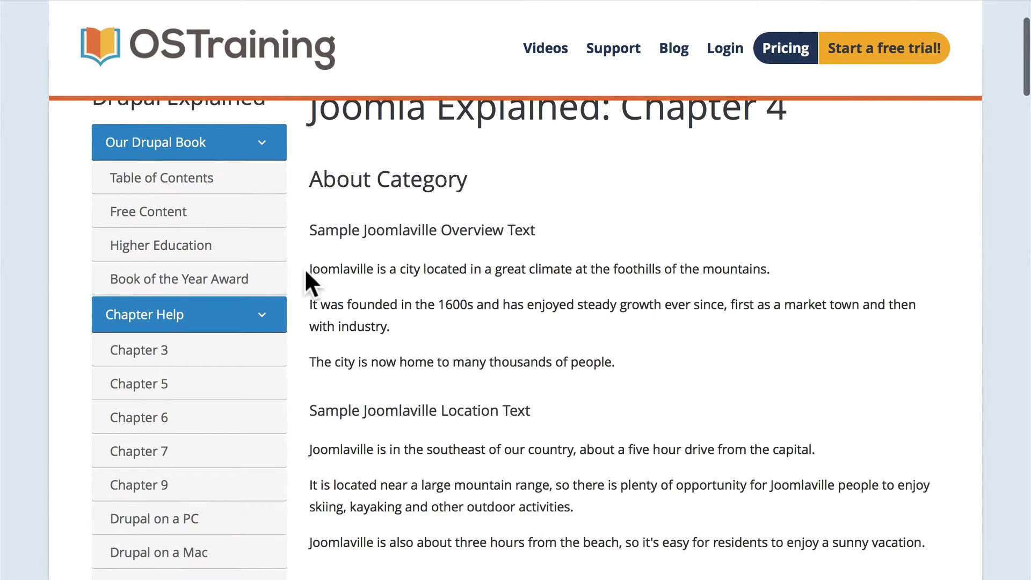
drag(311, 269, 653, 360)
key(ctrl+c)
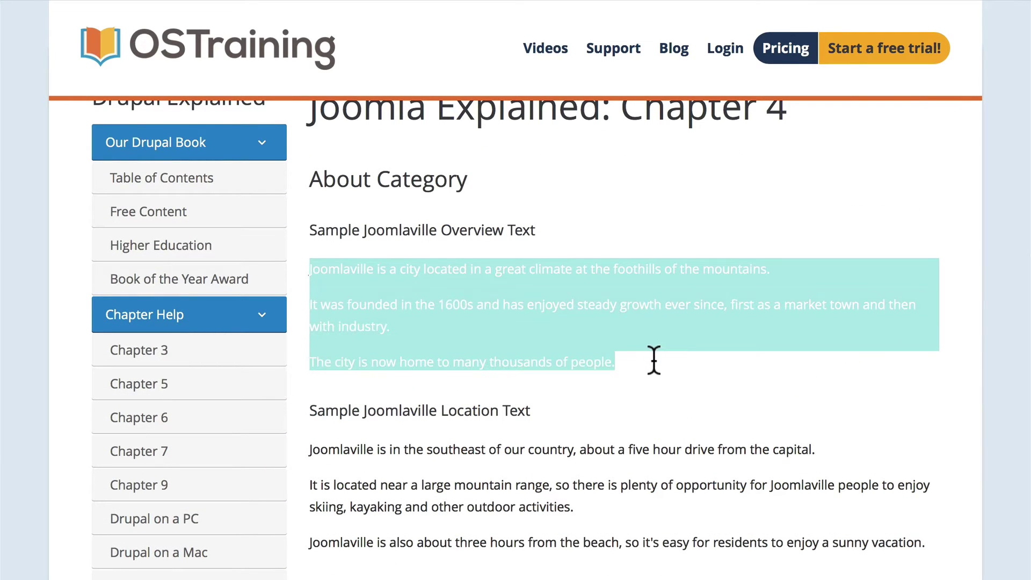
Step: Return to the Joomlaville Overview article and paste into its body
click(134, 7)
click(208, 390)
key(ctrl+v)
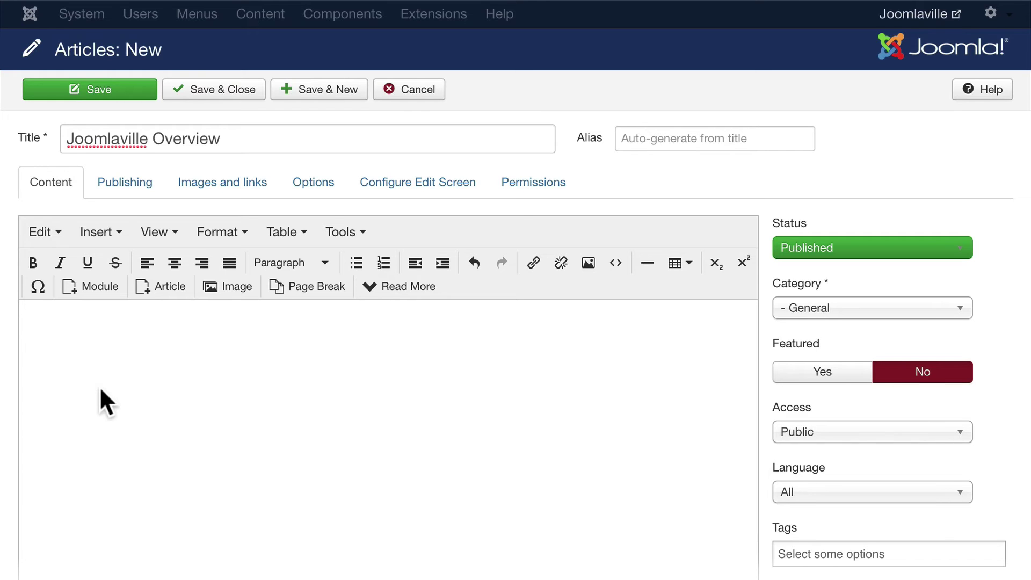
key(ctrl+v)
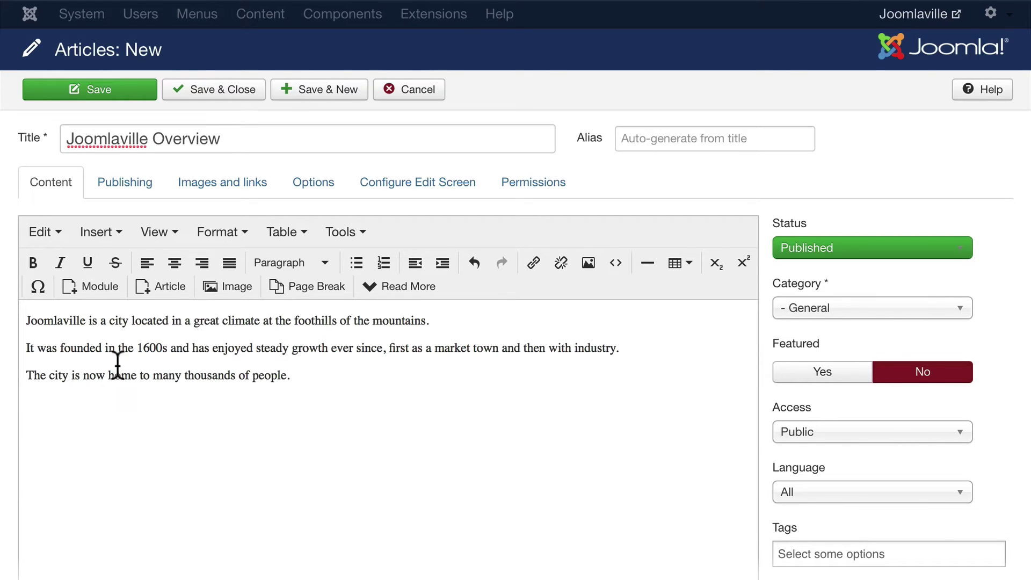
click(615, 266)
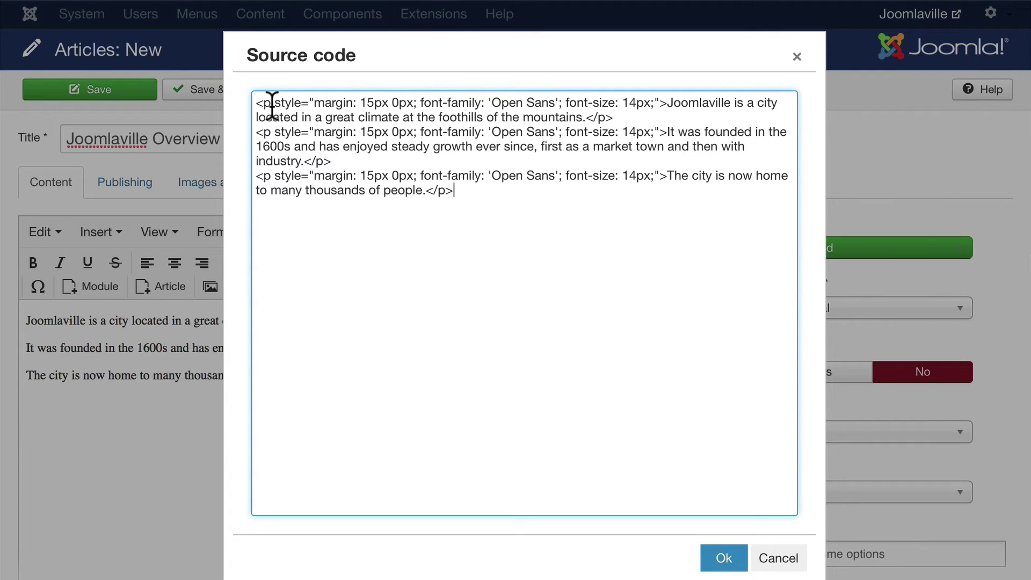
click(777, 560)
drag(386, 411, 18, 317)
key(ctrl+c)
key(BackSpace)
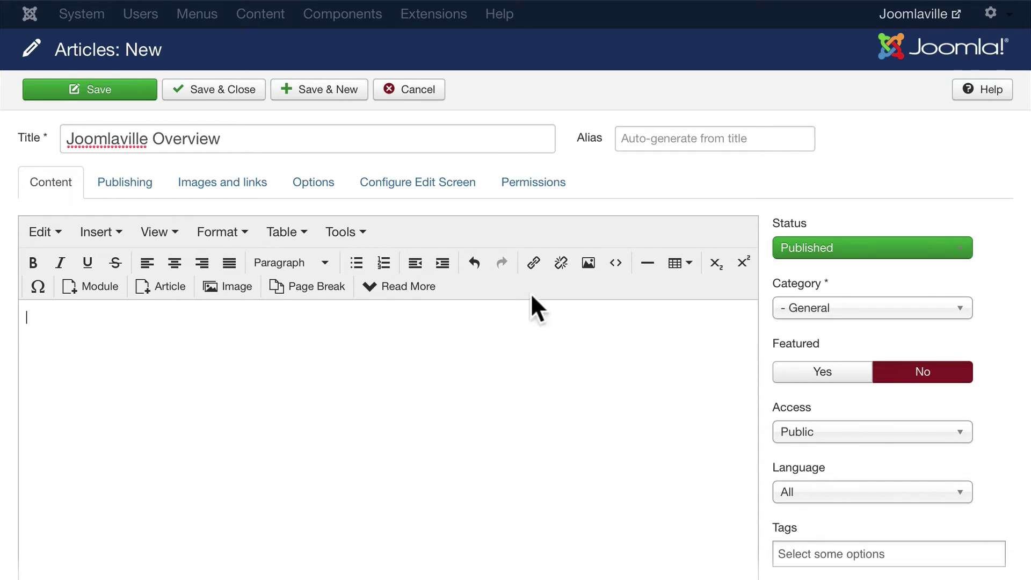
Step: Paste the overview text into the body as plain text through the Source code view
click(617, 262)
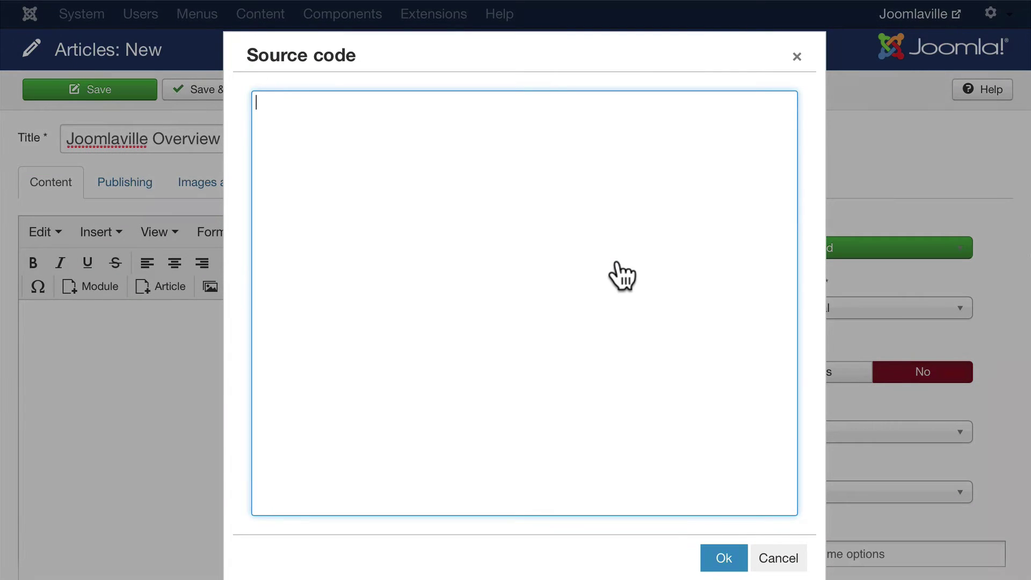
key(ctrl+v)
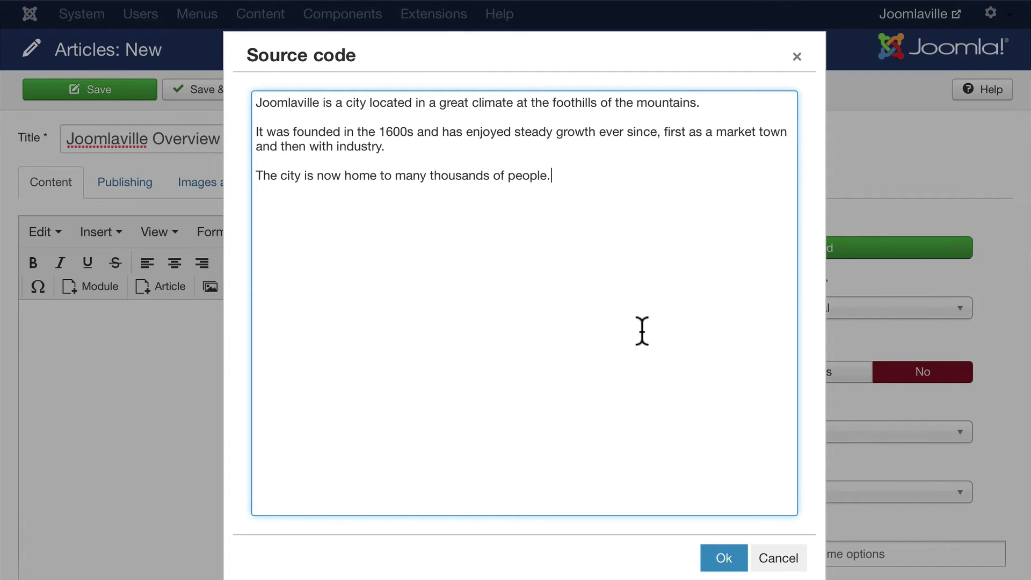
click(726, 556)
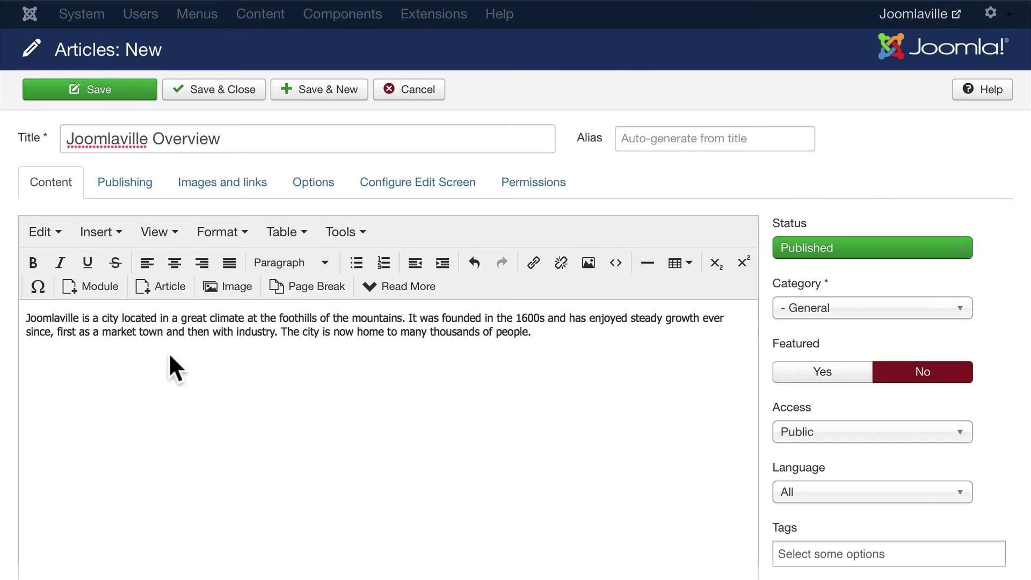
Step: Split the body into paragraphs before 'It was founded' and before 'The city'
click(409, 319)
key(Return)
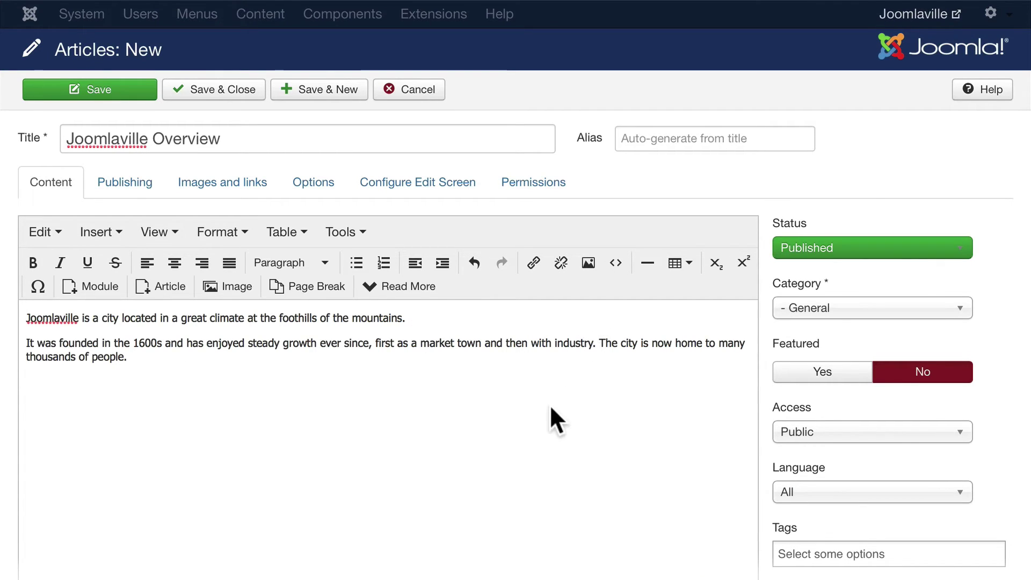
key(Return)
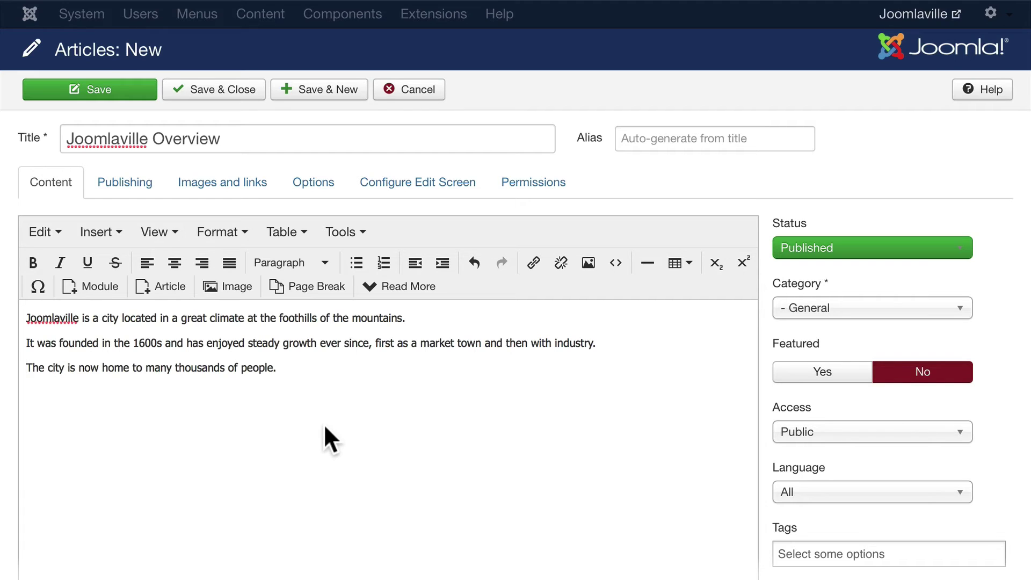
Step: Check the body's HTML, file the Overview article under About, and Save & New
click(615, 262)
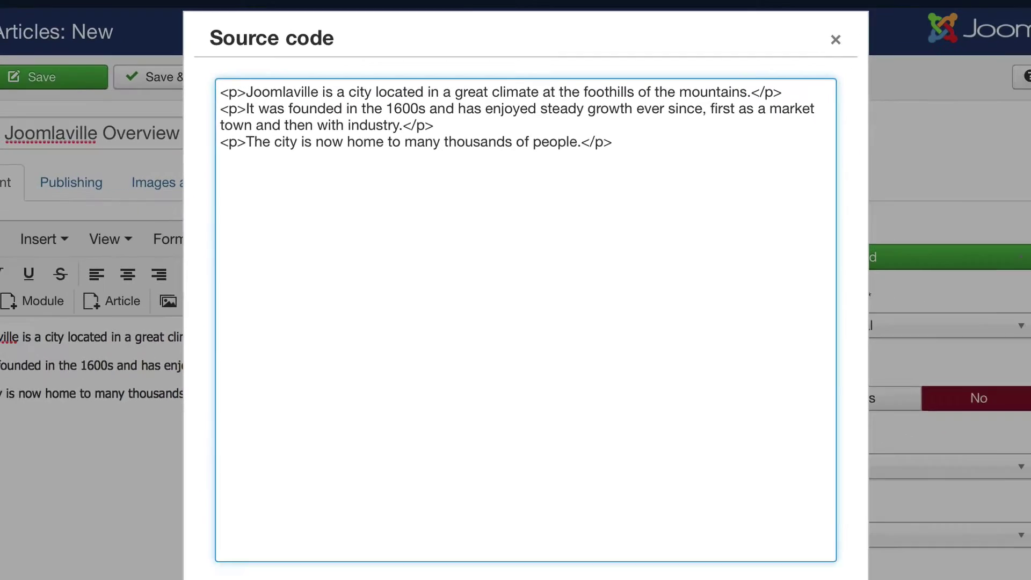
key(Escape)
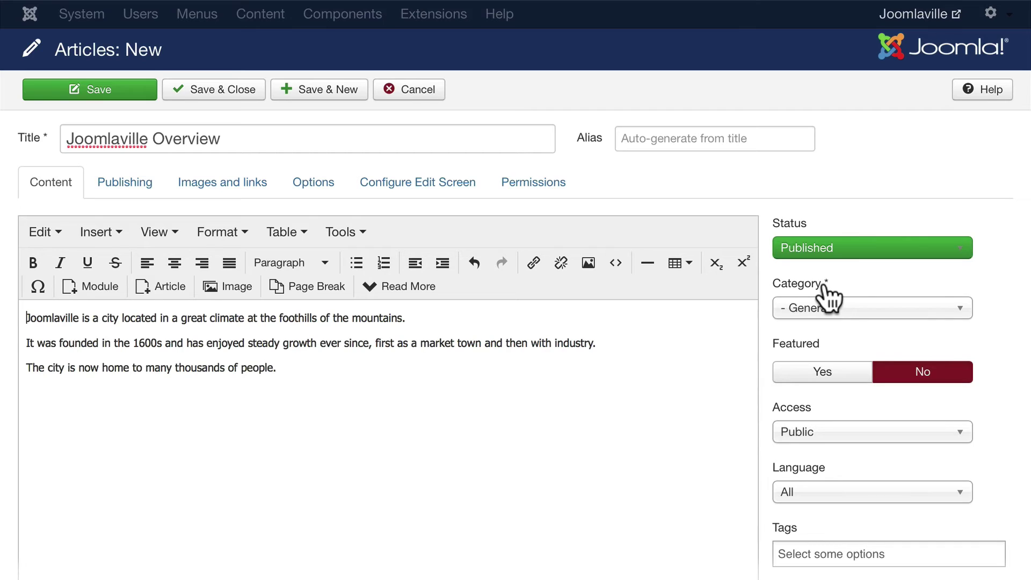
click(805, 309)
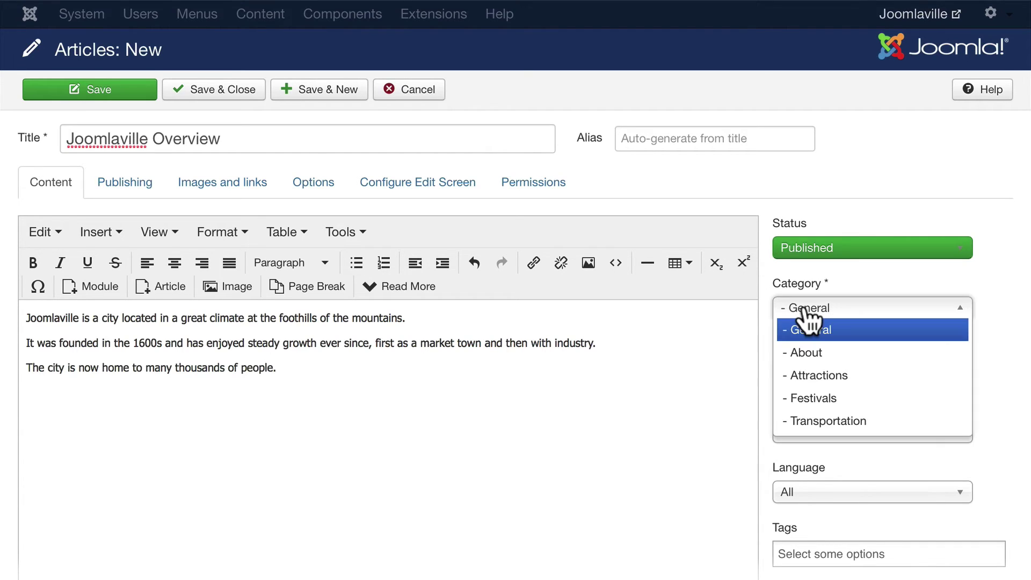
click(806, 353)
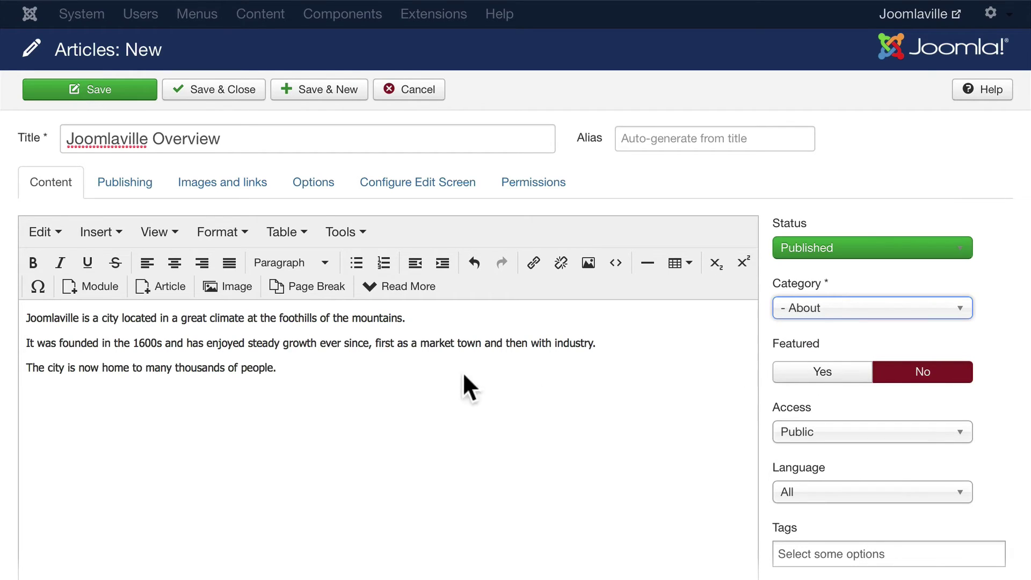
click(318, 91)
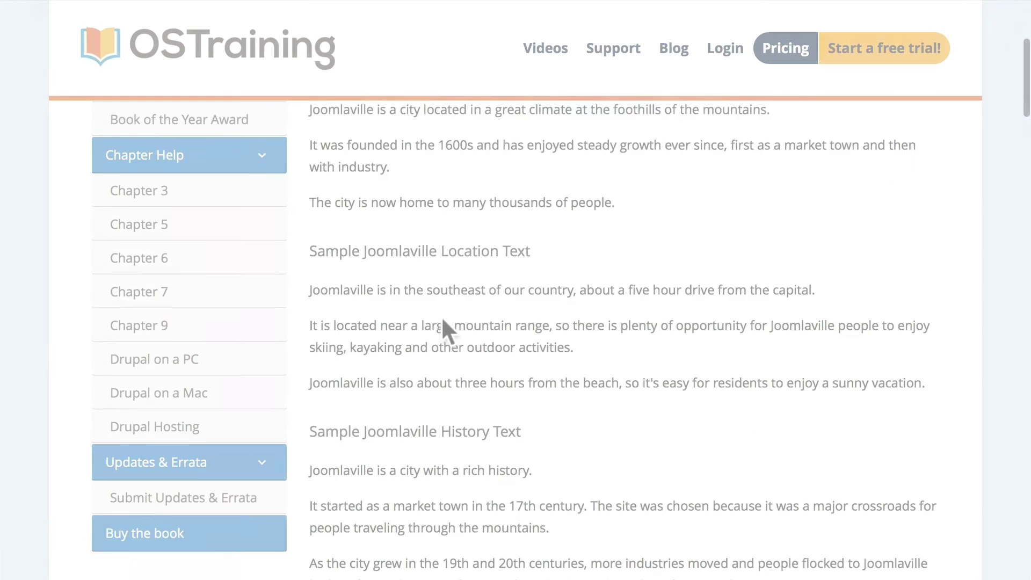
Step: Select the three Location paragraphs on the OSTraining sample-text page
scroll(424, 279, down, 1)
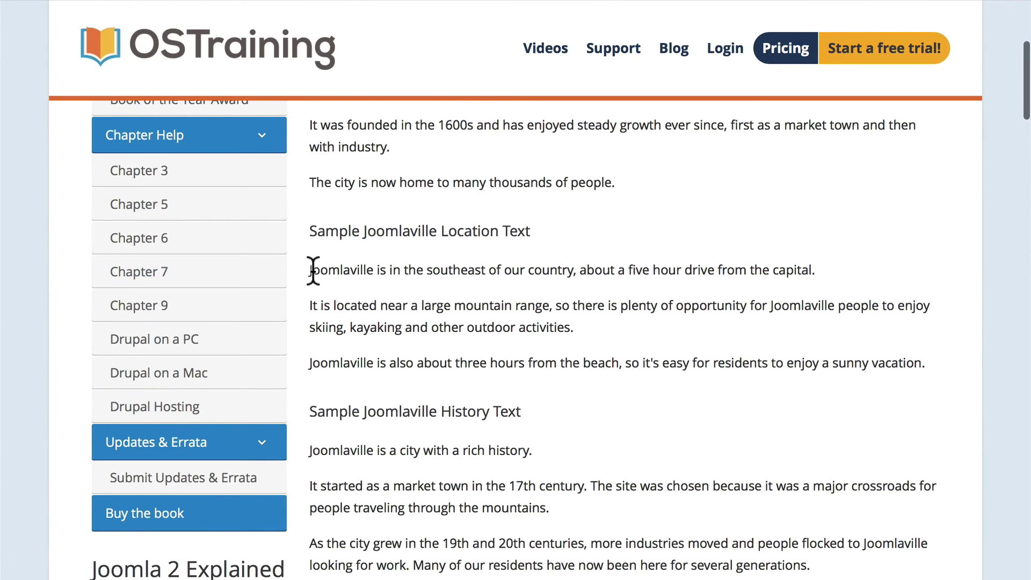
drag(305, 268, 892, 374)
key(ctrl+c)
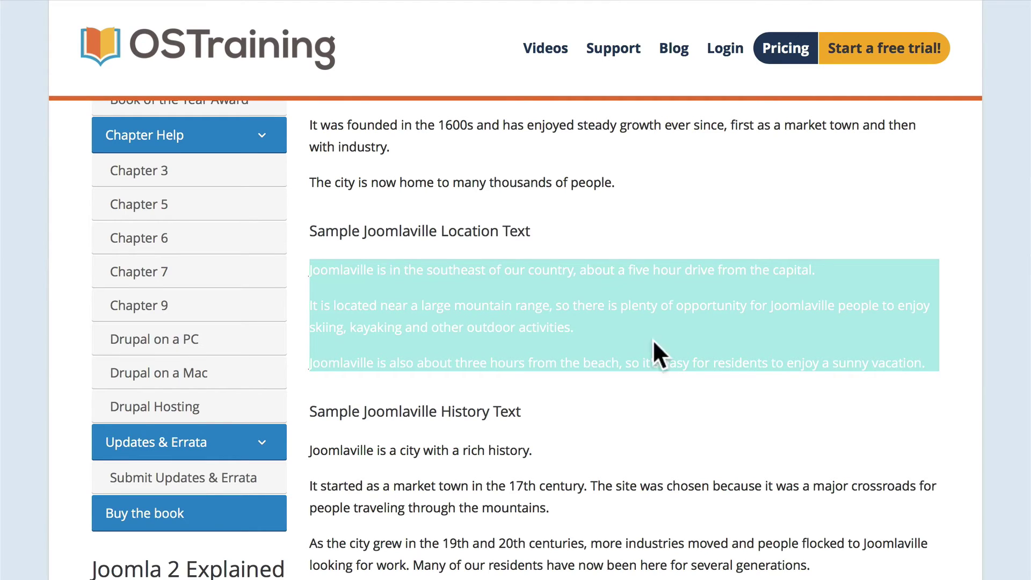
scroll(498, 267, up, 1)
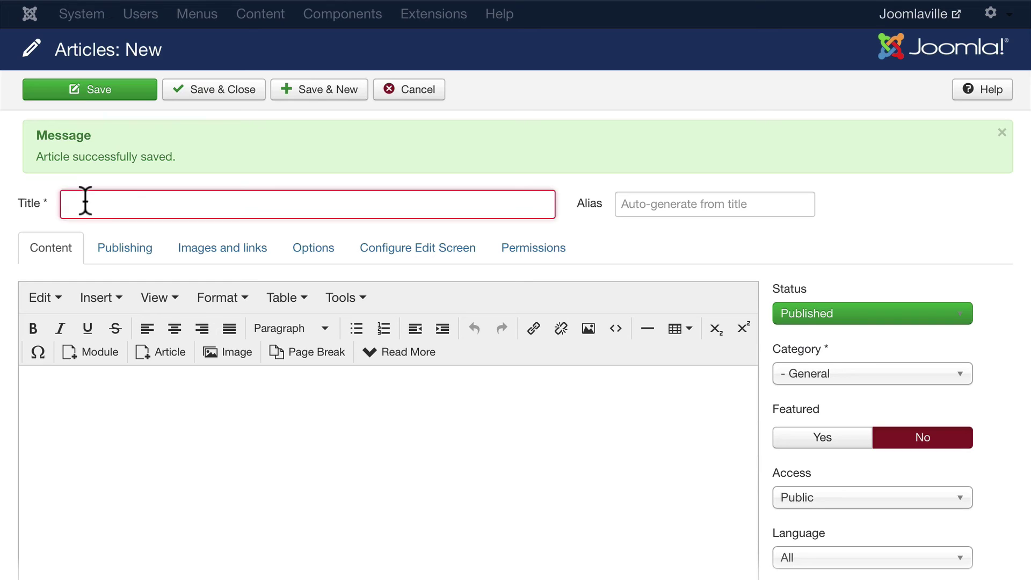
Step: Title the article 'Joomlaville Location', paste the text via Source code, and Save & New
text(Joomlaville Location)
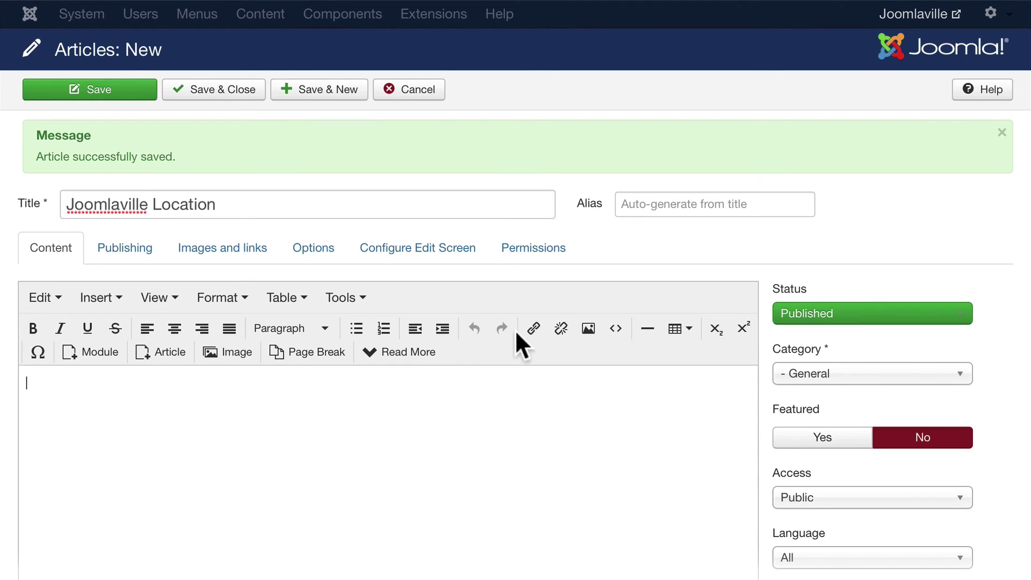
click(616, 329)
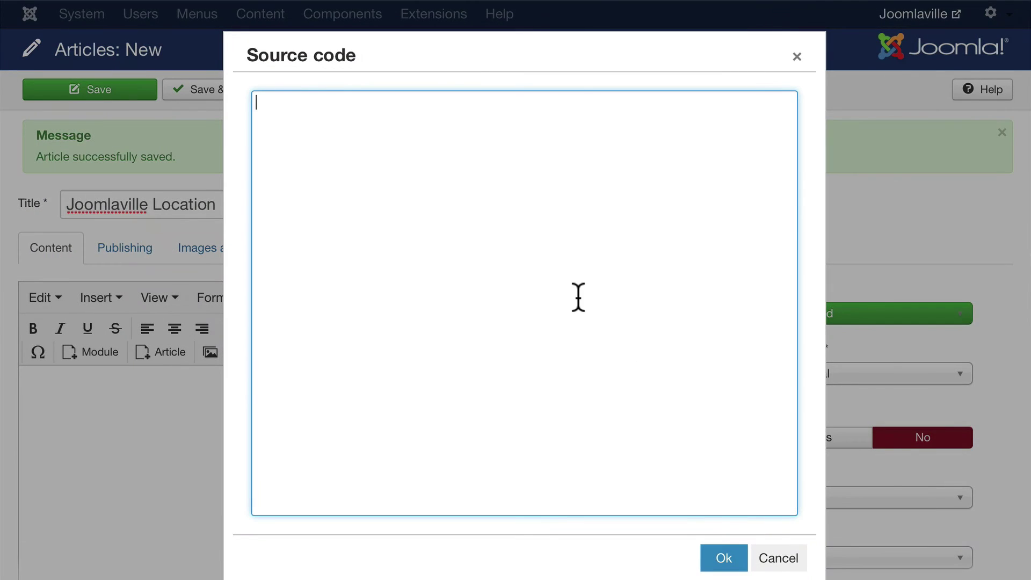
key(ctrl+v)
click(722, 558)
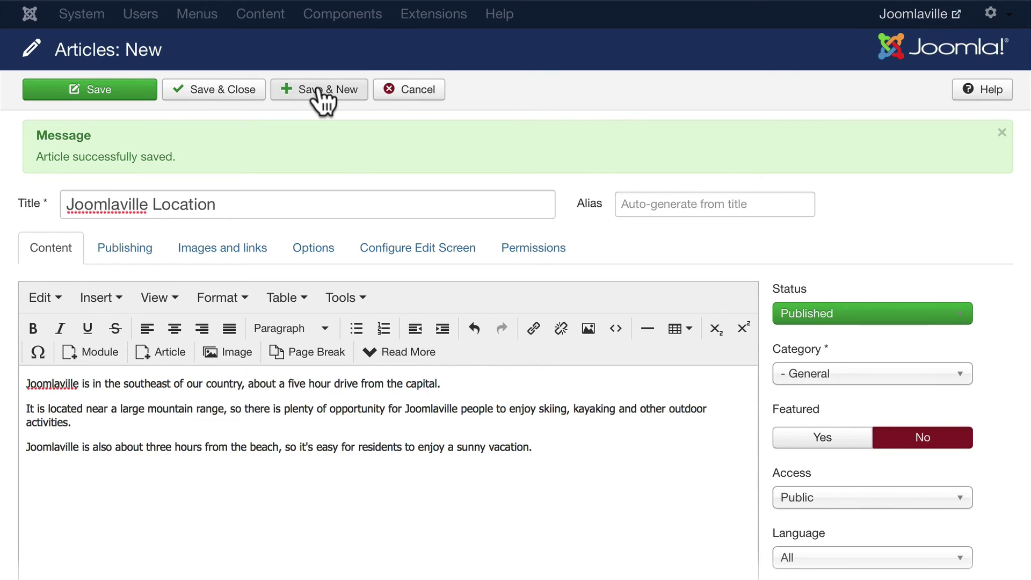
click(318, 89)
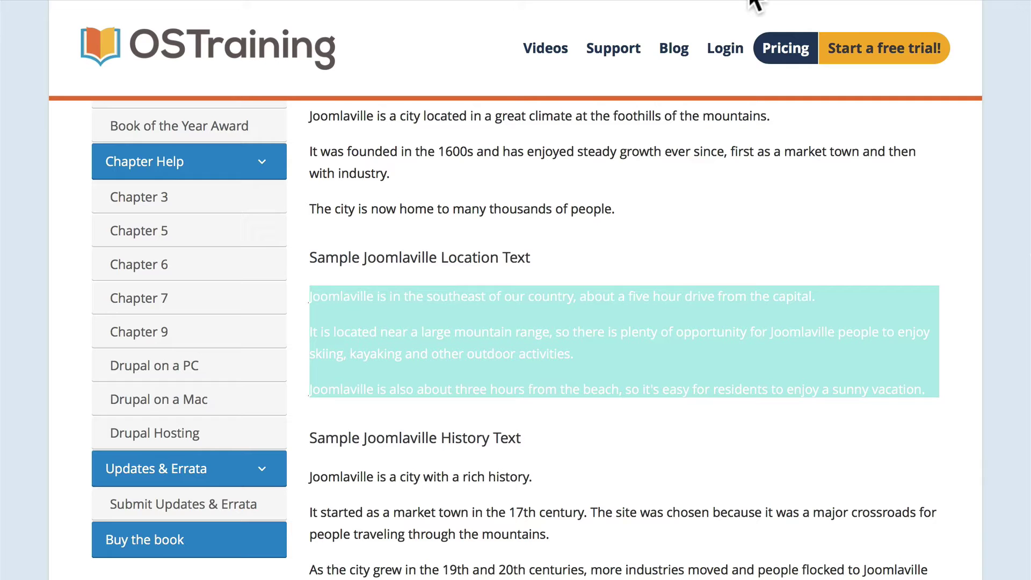
Step: Copy the three History paragraphs and title the new article 'Joomlaville History'
scroll(605, 341, down, 5)
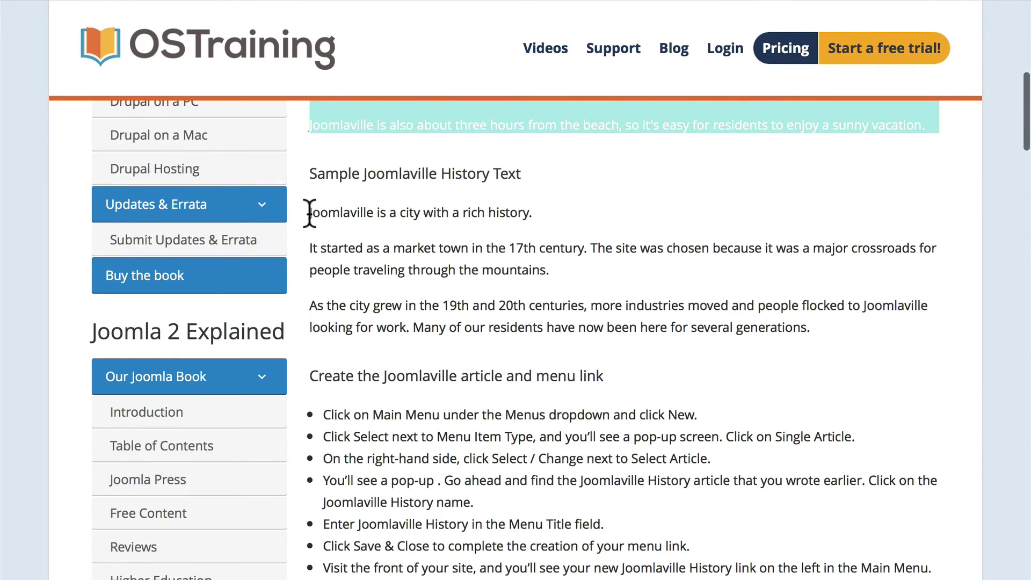
drag(310, 212, 837, 329)
key(ctrl+c)
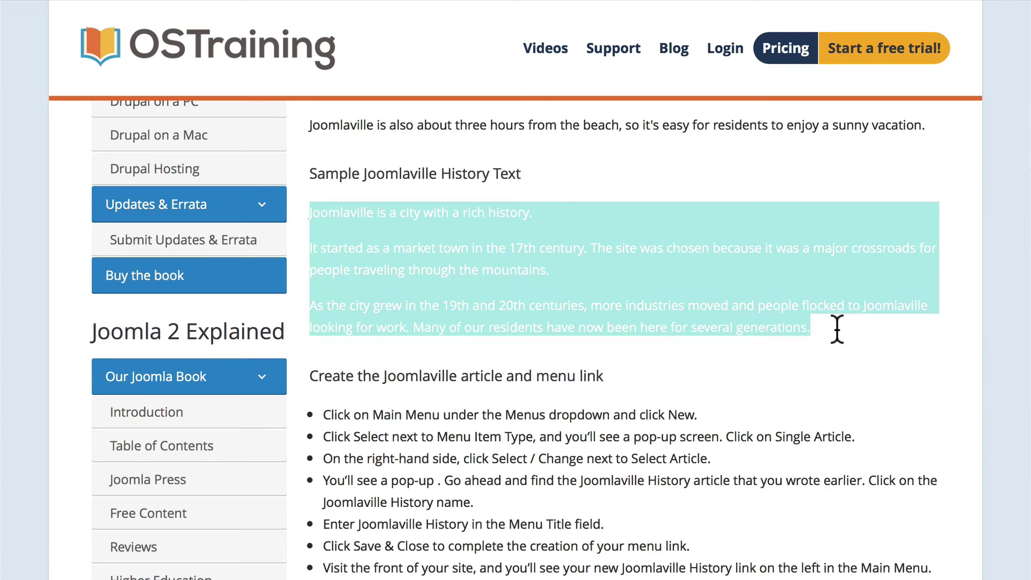
click(121, 6)
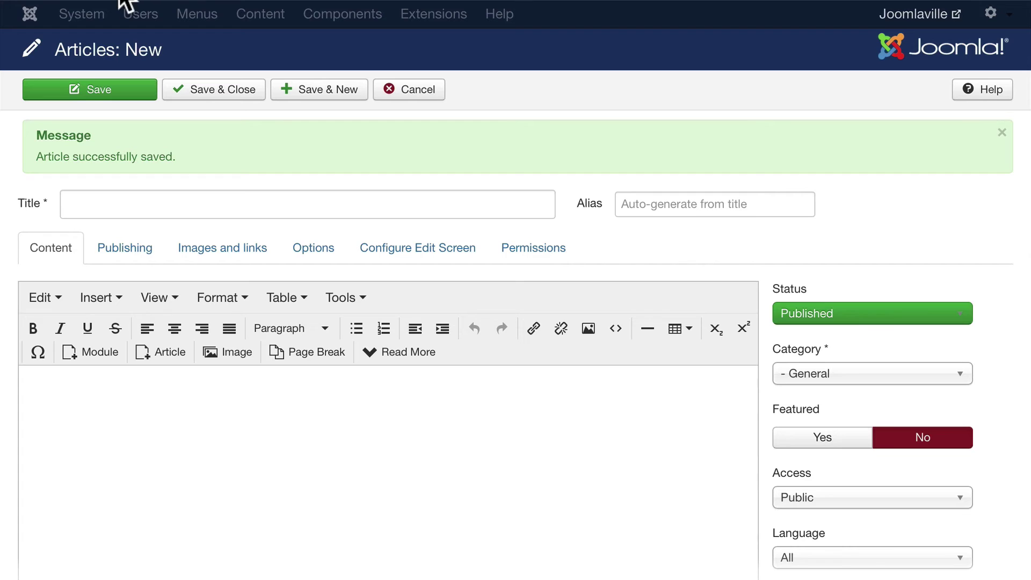
click(91, 214)
text(Joomlav)
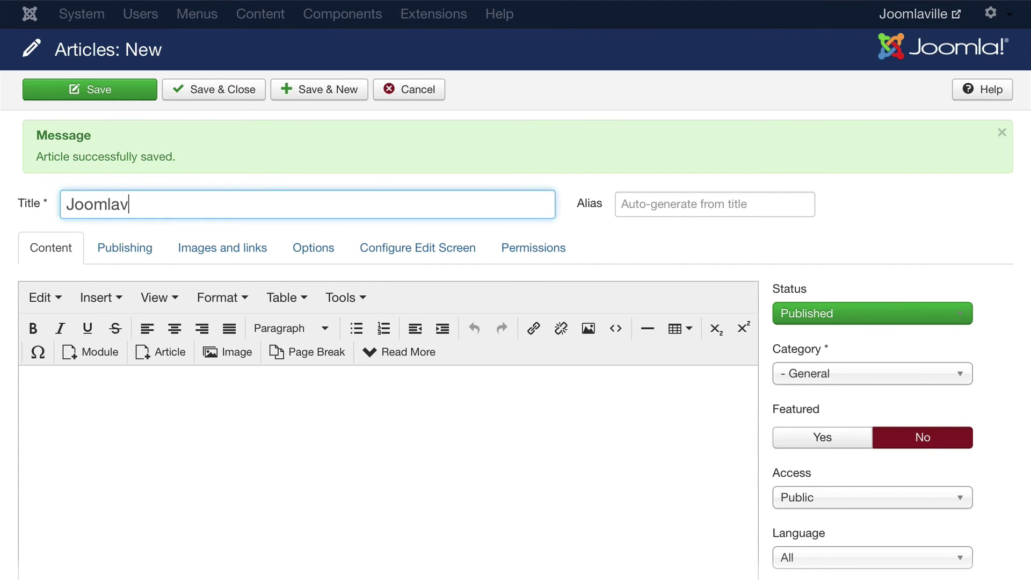
text(ille History)
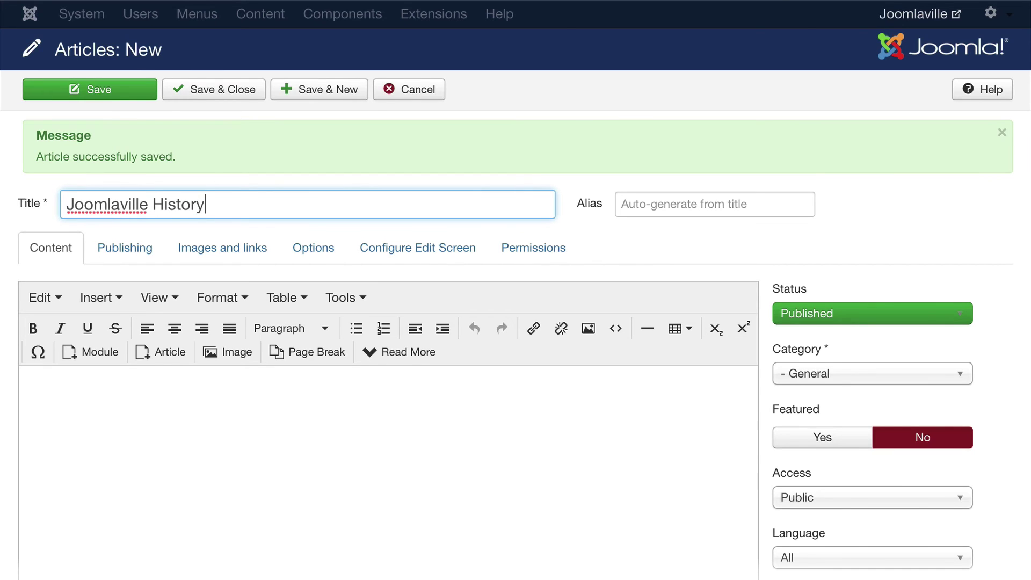
Step: Paste the History text into the body as plain text through Source code
click(615, 329)
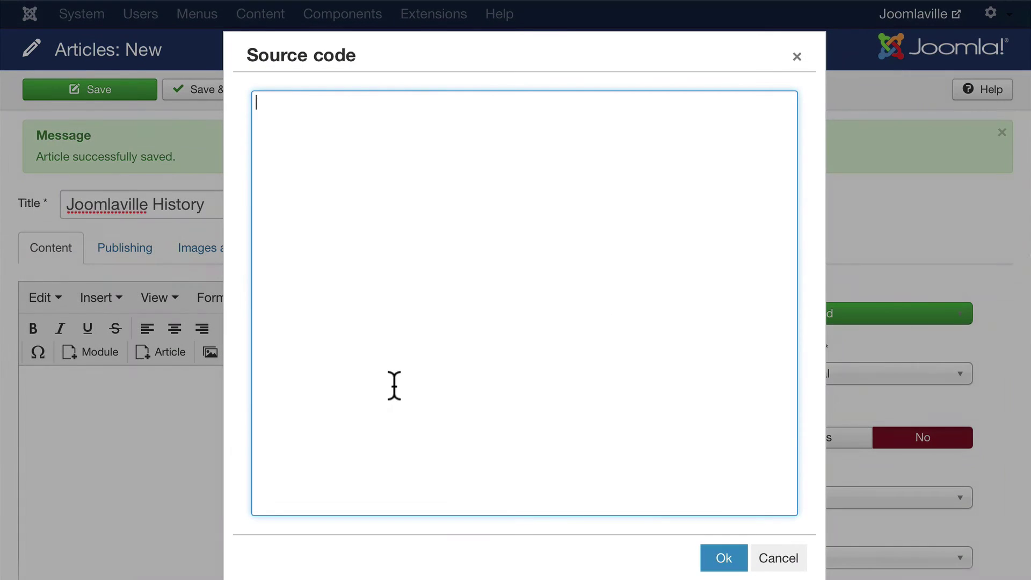
key(ctrl+v)
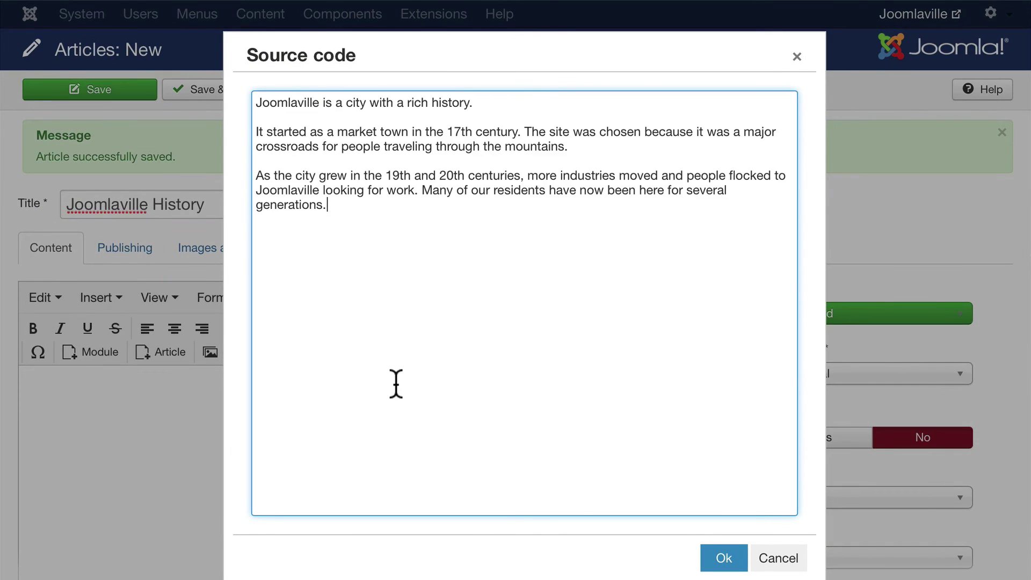
click(701, 540)
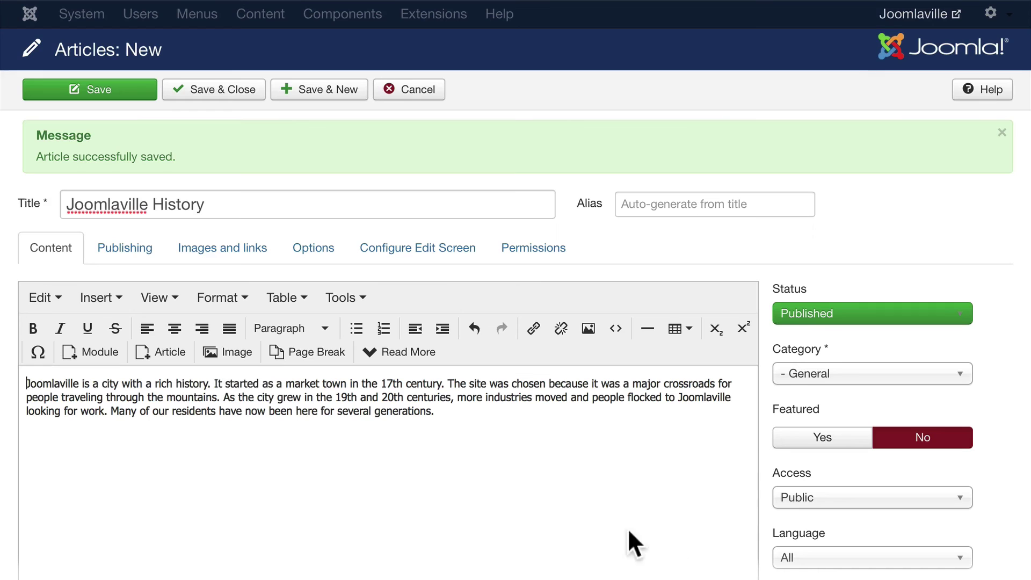
Step: Split the body into paragraphs before 'The site was chosen' and 'As the city grew'
click(448, 384)
key(Return)
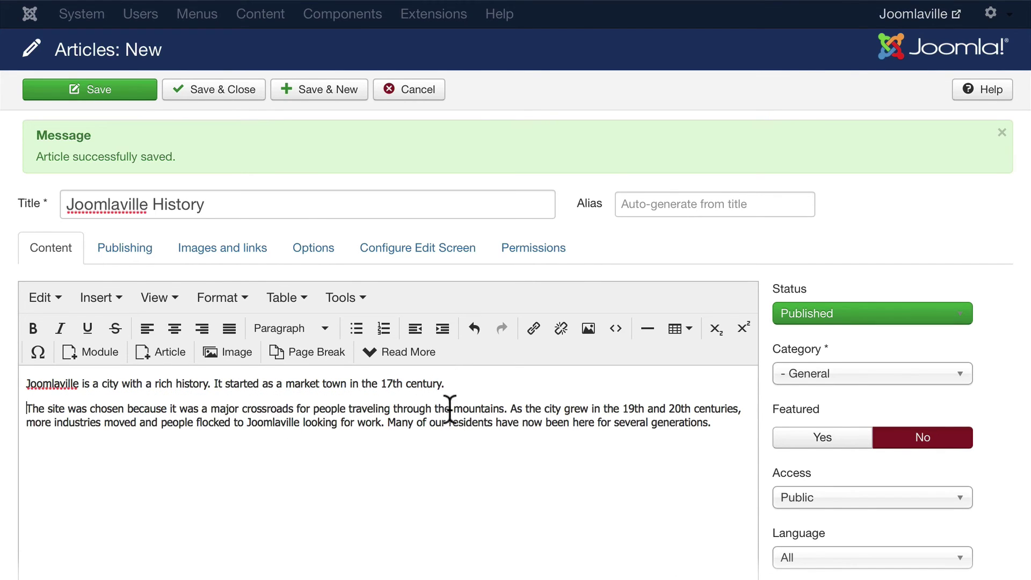
click(509, 409)
key(Return)
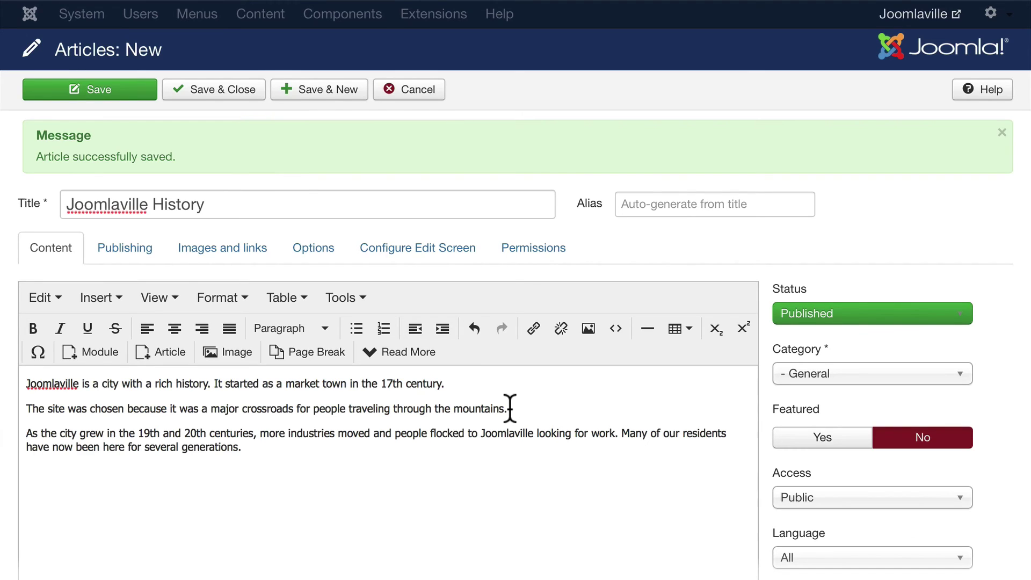
Step: Set the Joomlaville History article's category to About and Save & Close
click(848, 374)
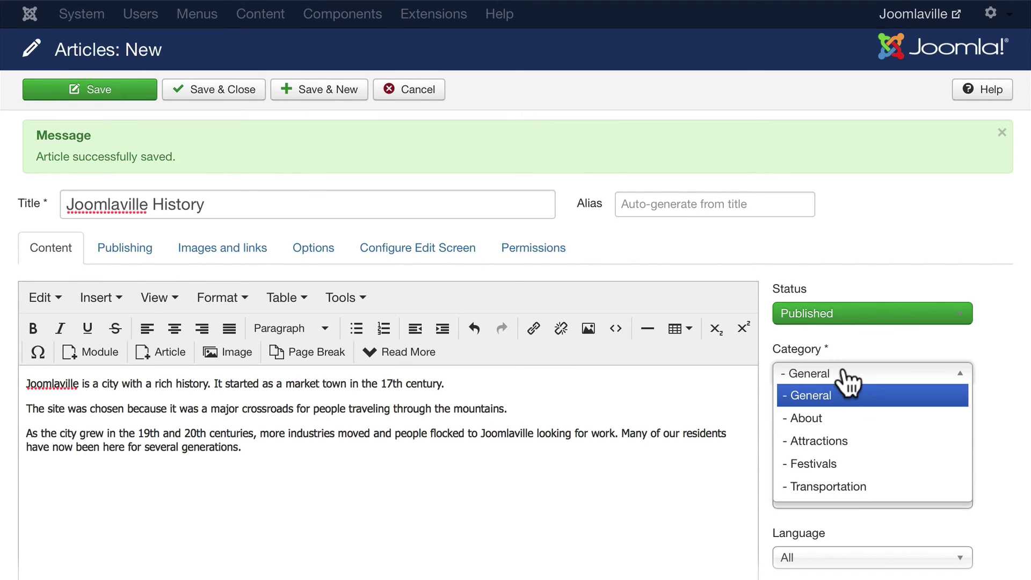
click(819, 424)
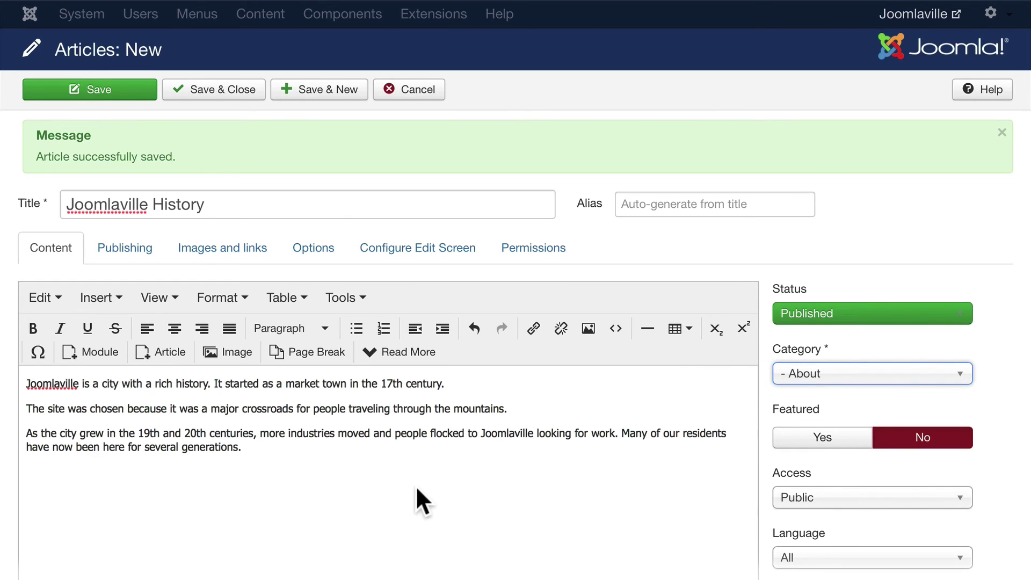
click(209, 88)
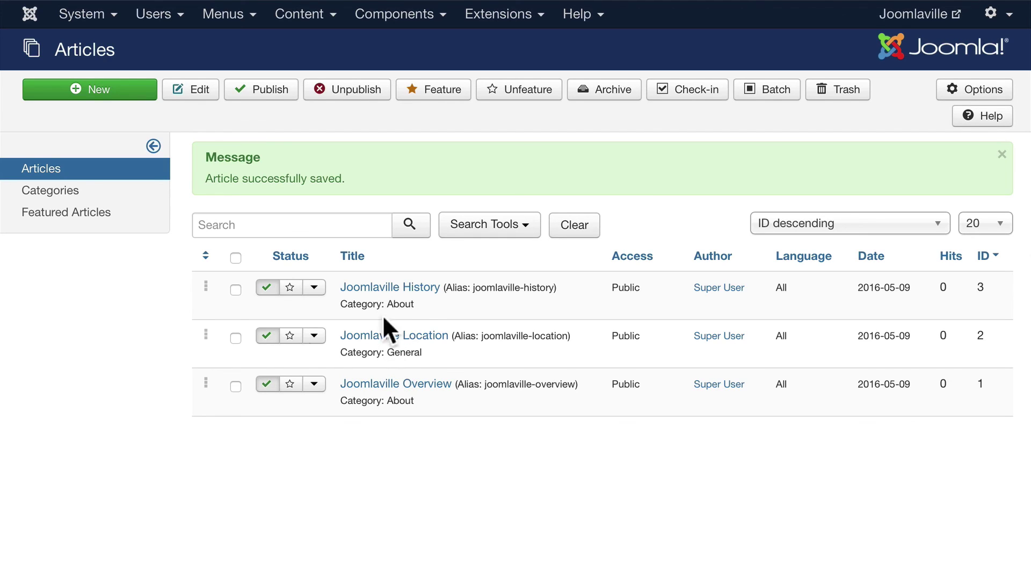
Step: Batch-move the Joomlaville Location article into the About category
click(235, 338)
click(773, 103)
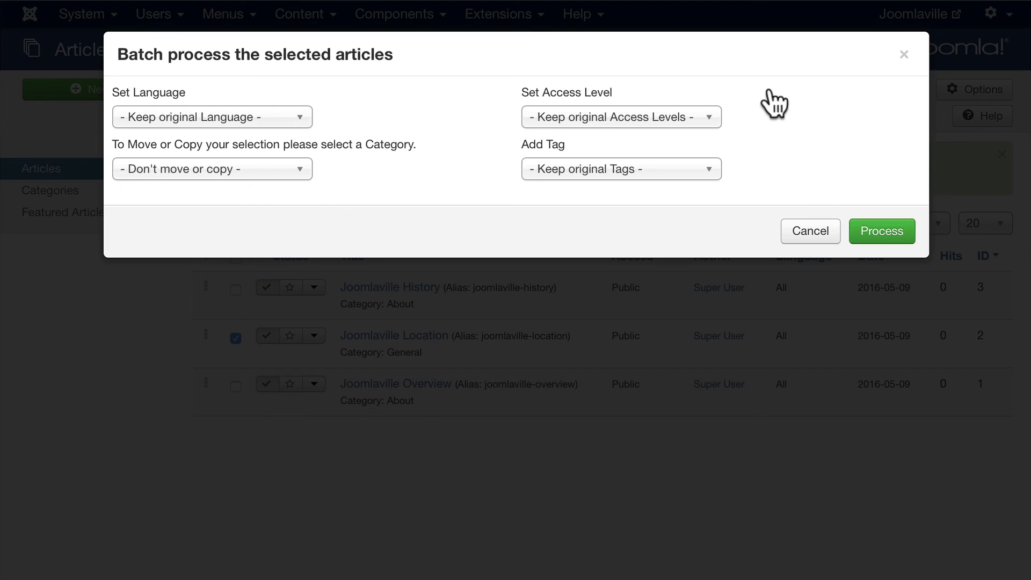
click(222, 178)
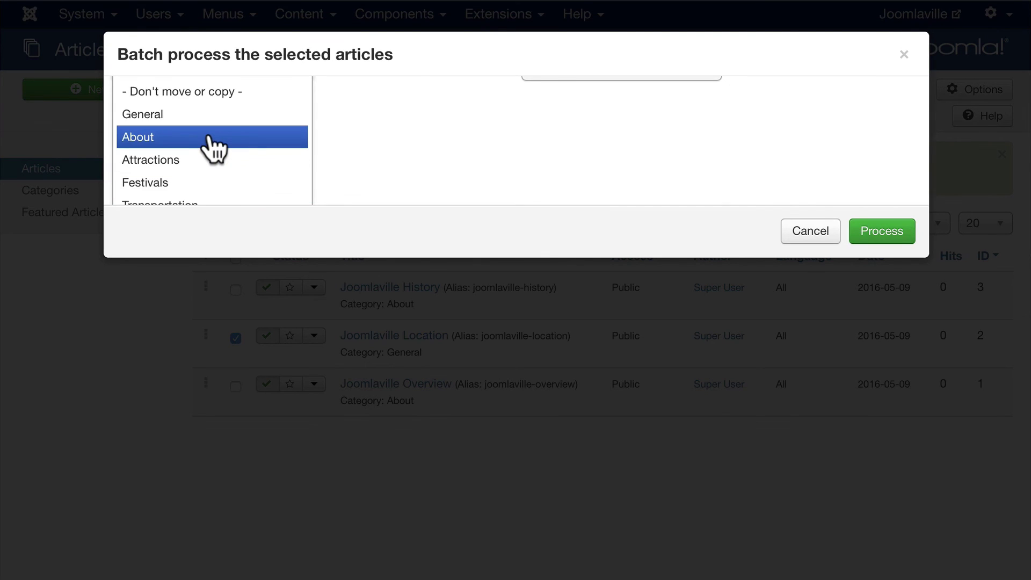
click(211, 139)
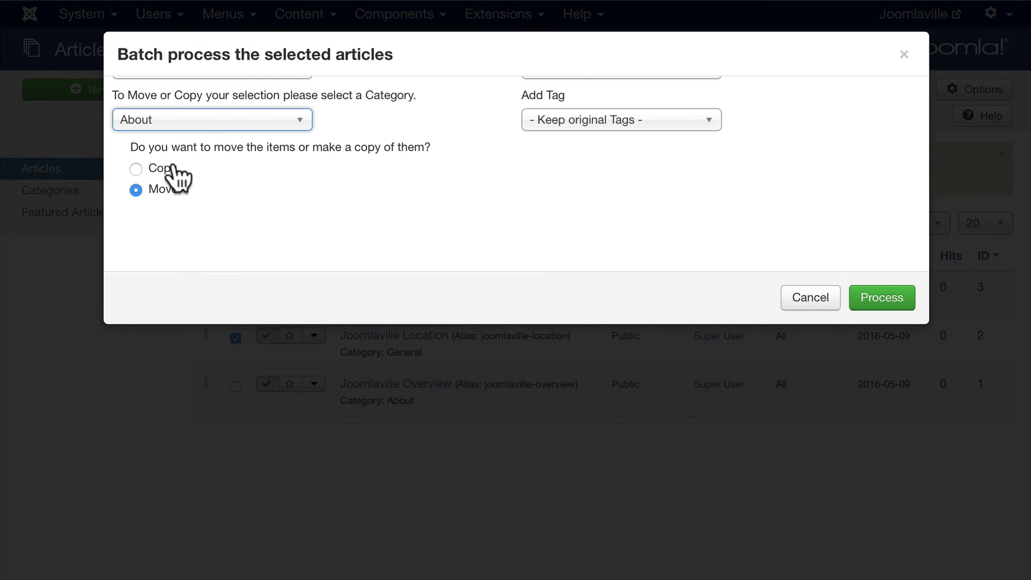
click(883, 298)
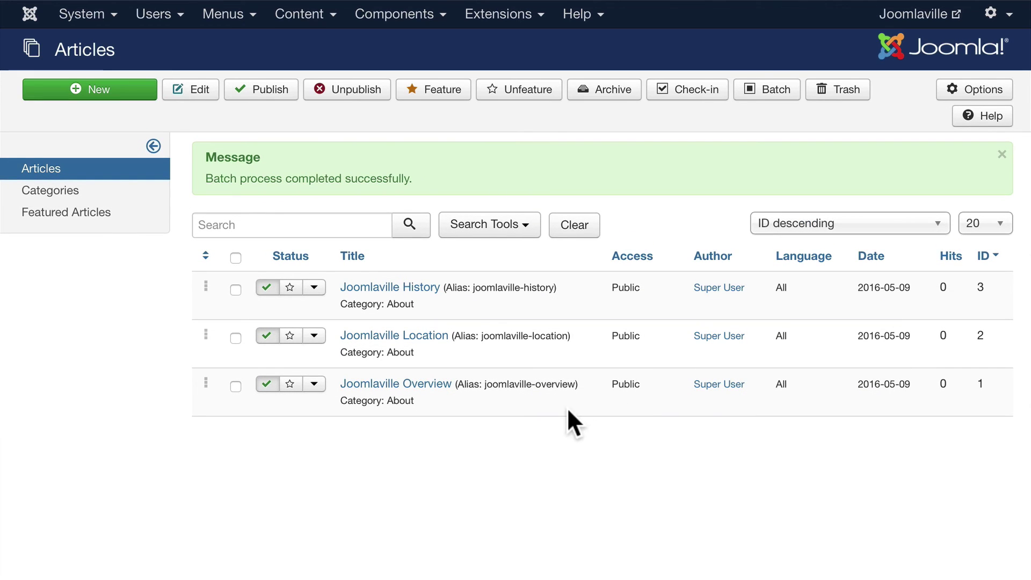